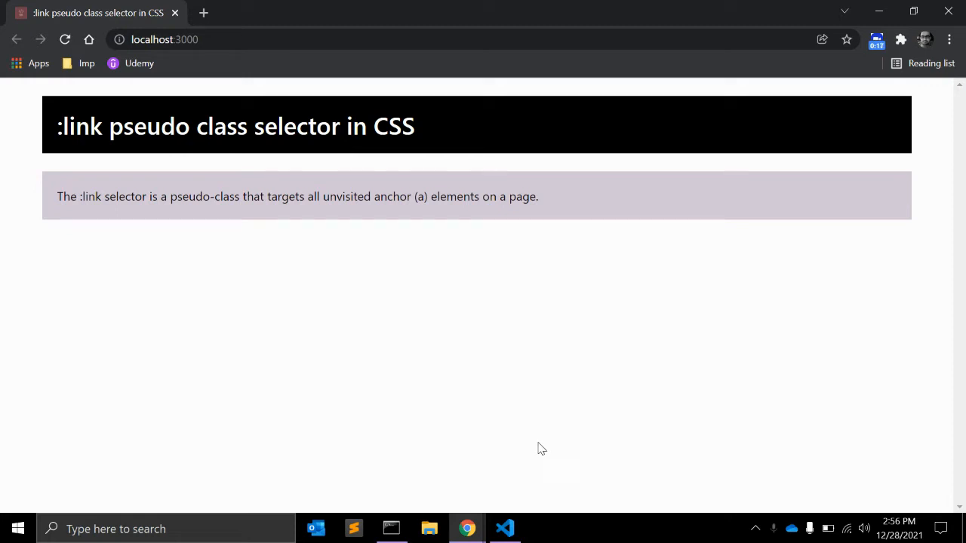
Bring Visual Studio Code with index.html to the front from the taskbar.
left_click(505, 528)
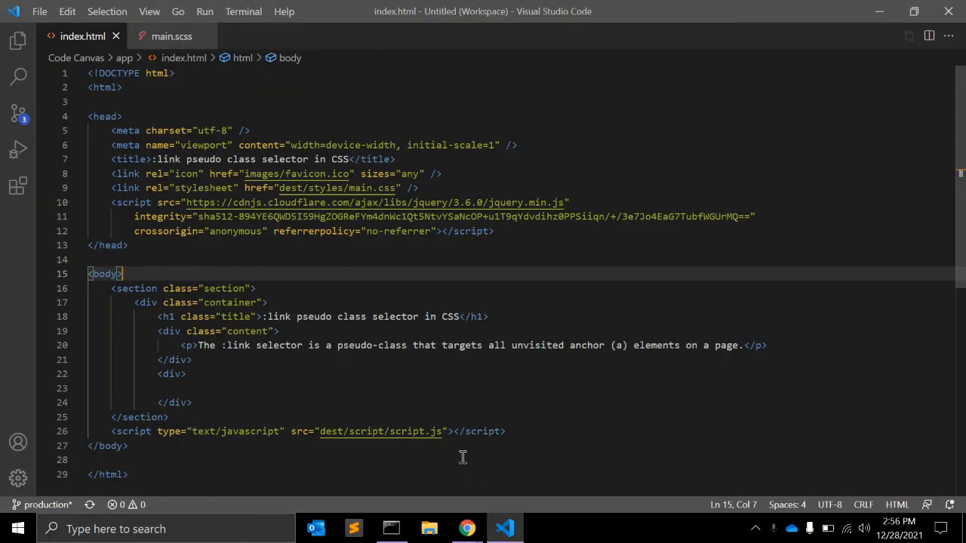
Add an a:link { color: yellowgreen; } rule at the end of main.scss.
key("ctrl+Tab")
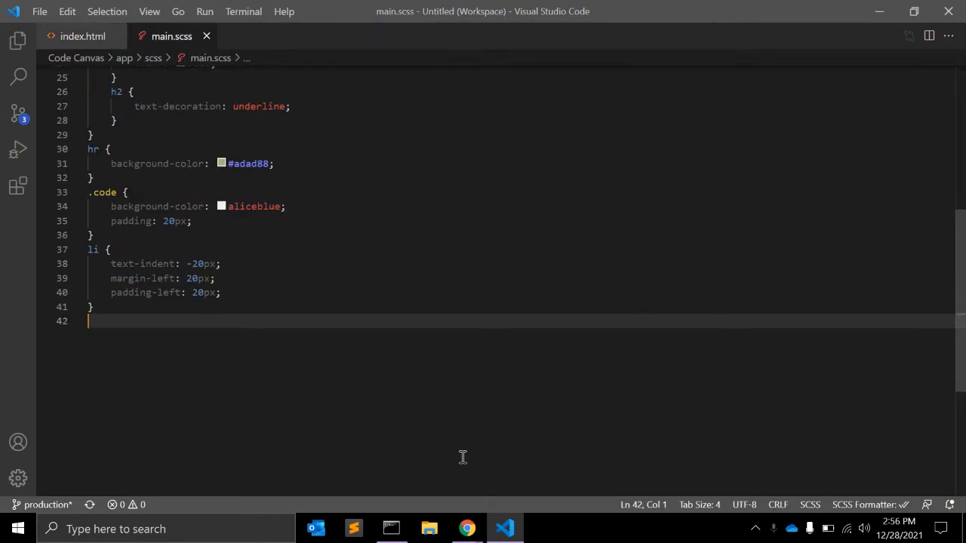
type("a:link")
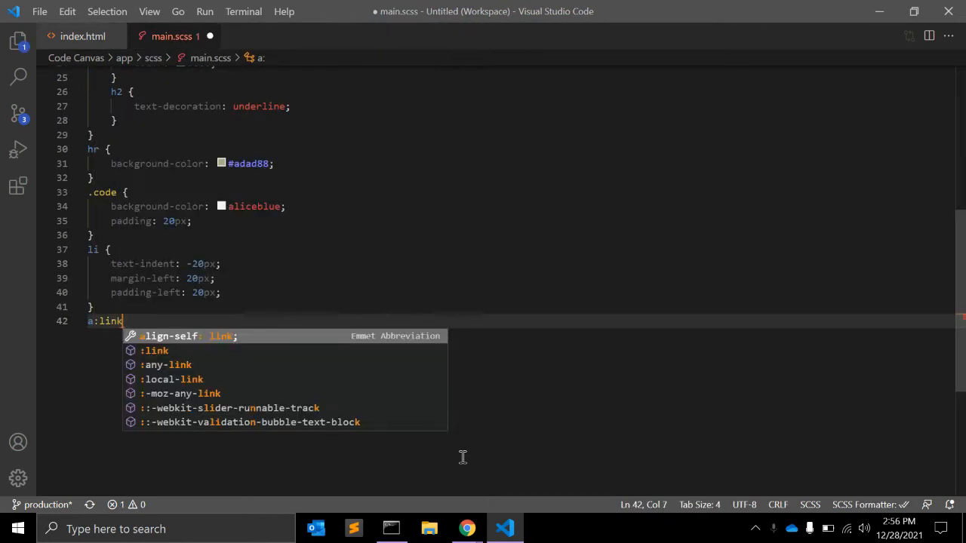
key("Escape")
type("{")
key("Return")
type("col")
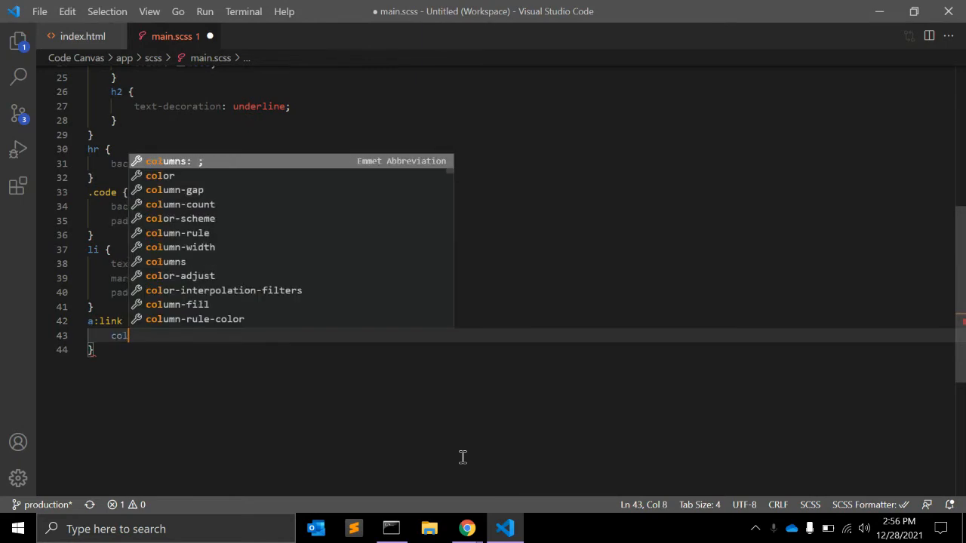
type("or: yel")
key("Return")
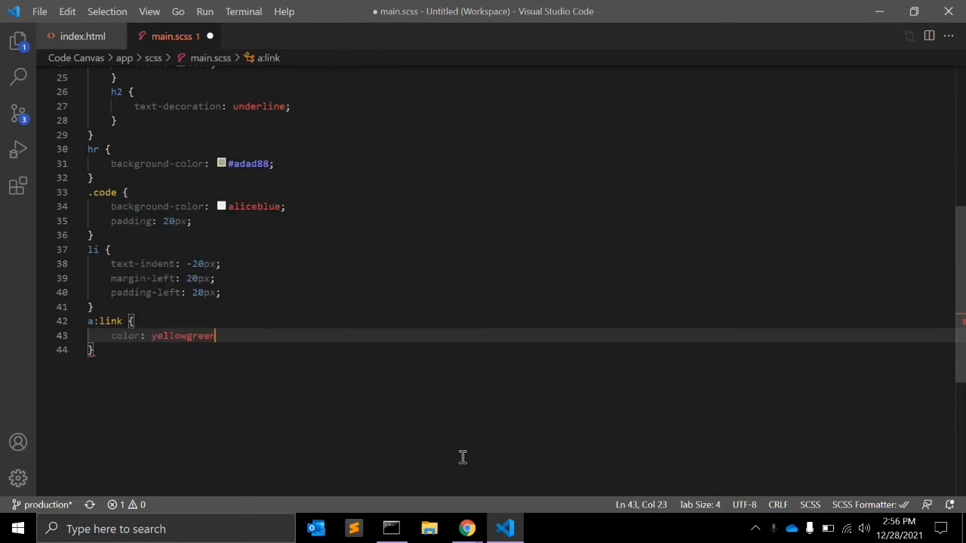
type(";")
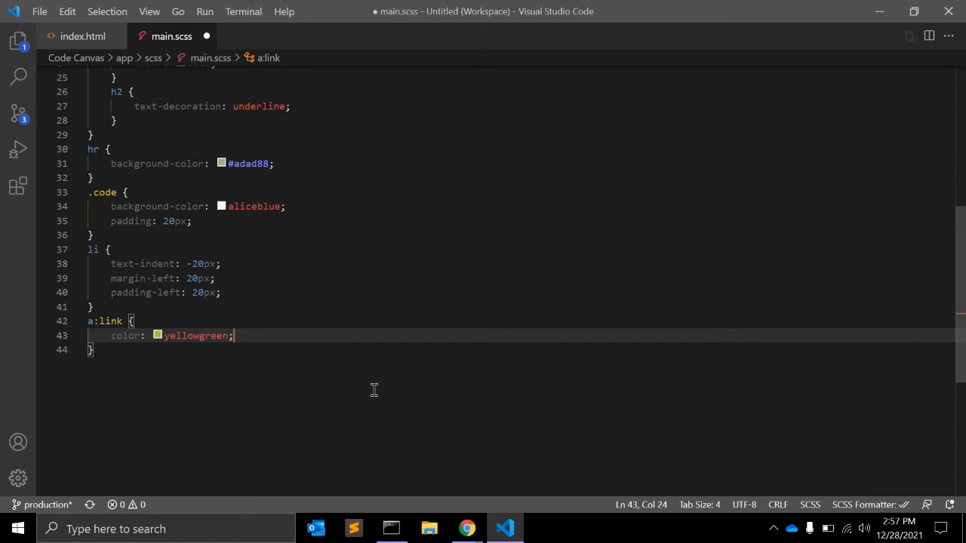
Inside the empty div of index.html, add a YouTube anchor with its link address.
key("ctrl+Page_Up")
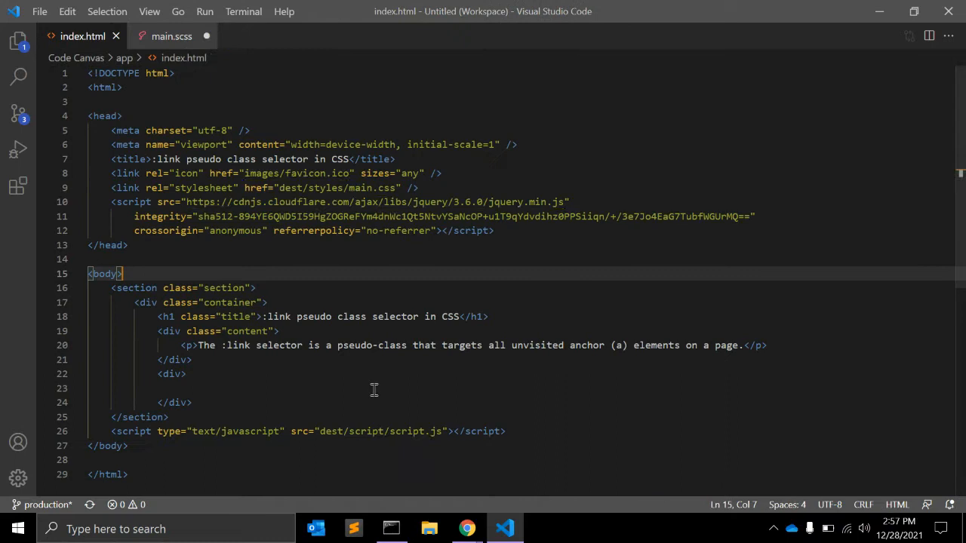
key("Down")
key("Down")
key("Down")
key("Tab")
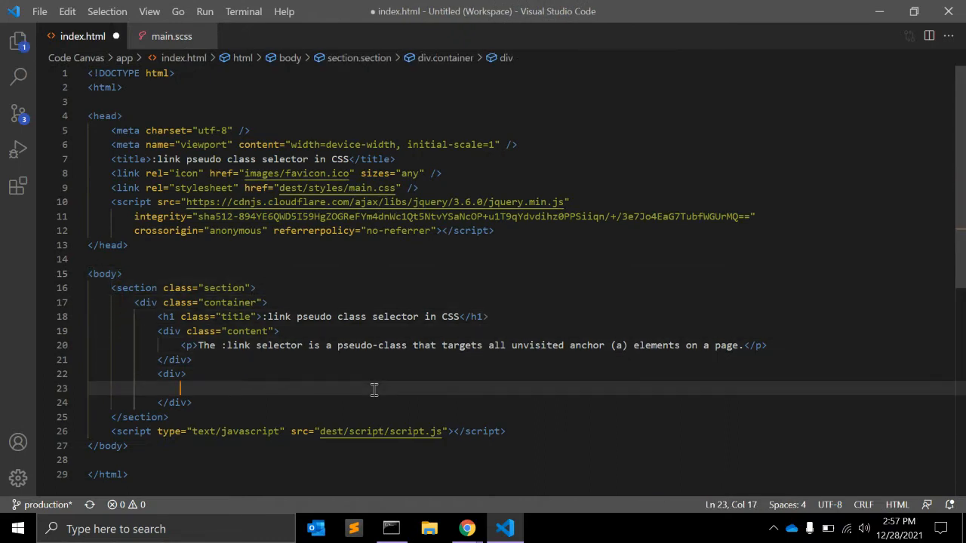
type("<a hr")
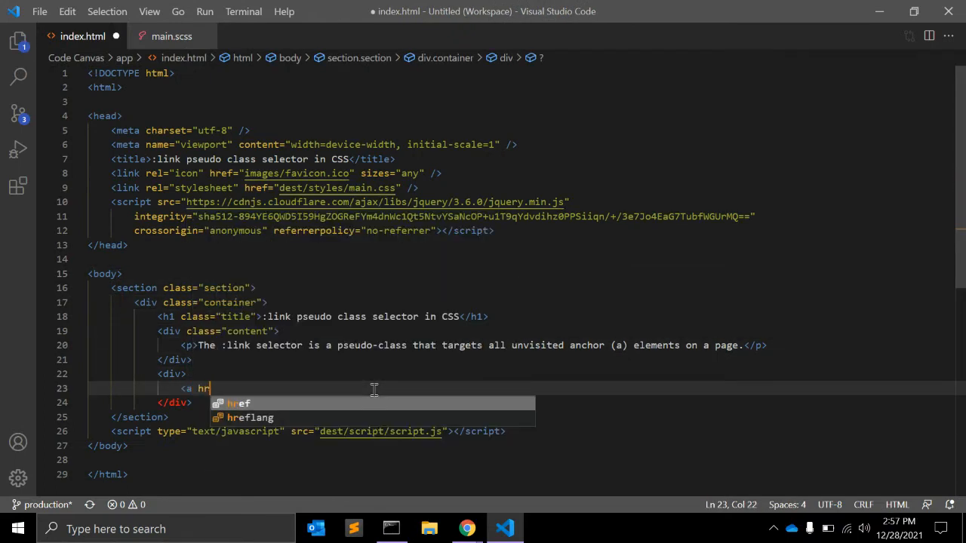
type("ef=\"")
type("https")
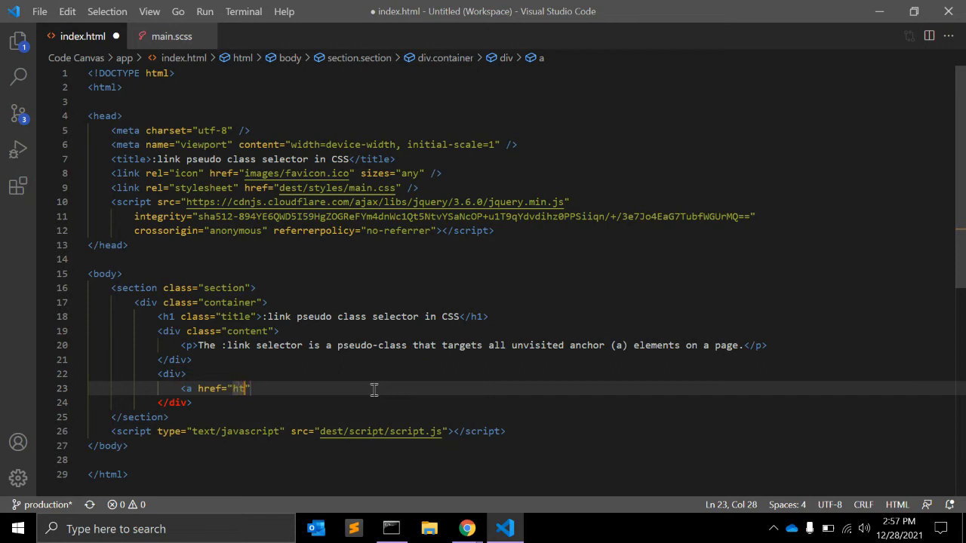
type("://")
type("you")
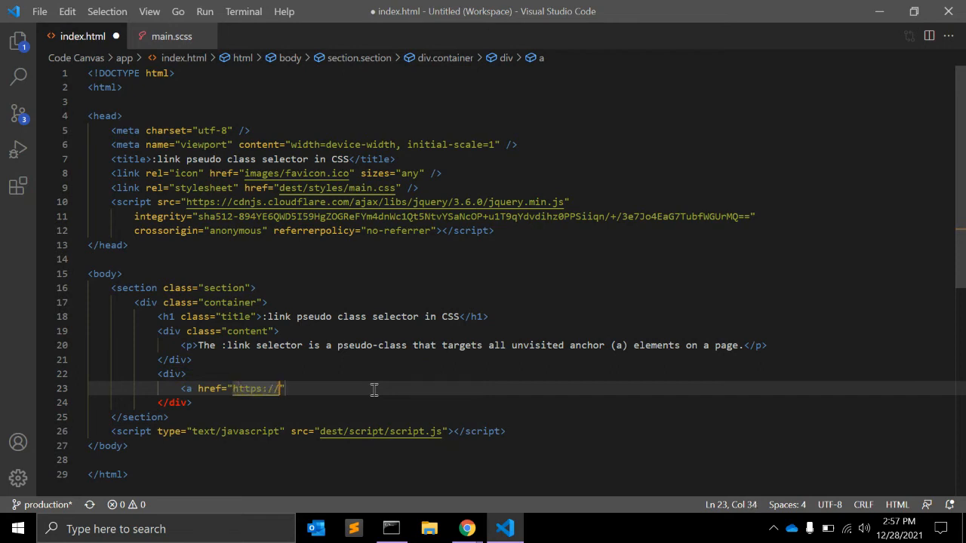
type("tue")
key("BackSpace")
key("BackSpace")
type("ube.com")
key("End")
type(">")
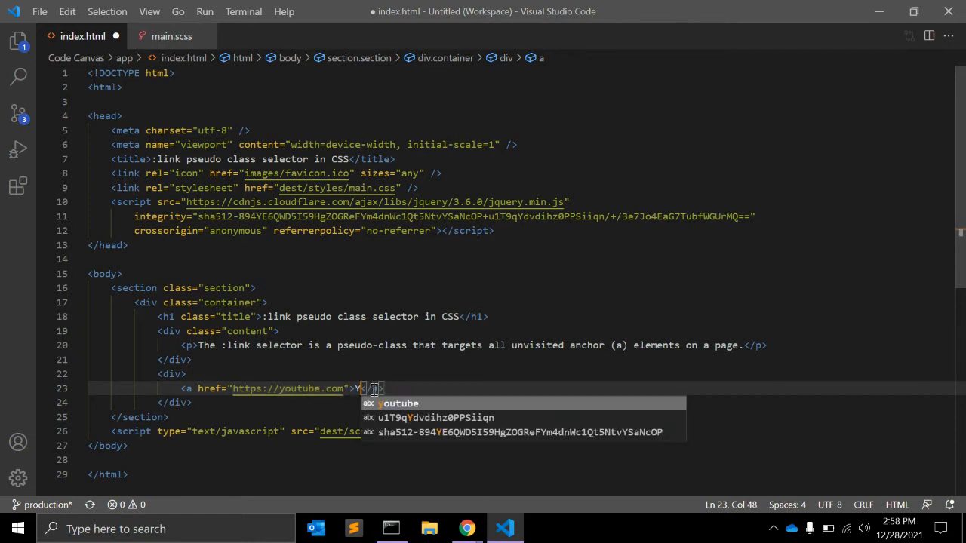
type("YouTube")
key("End")
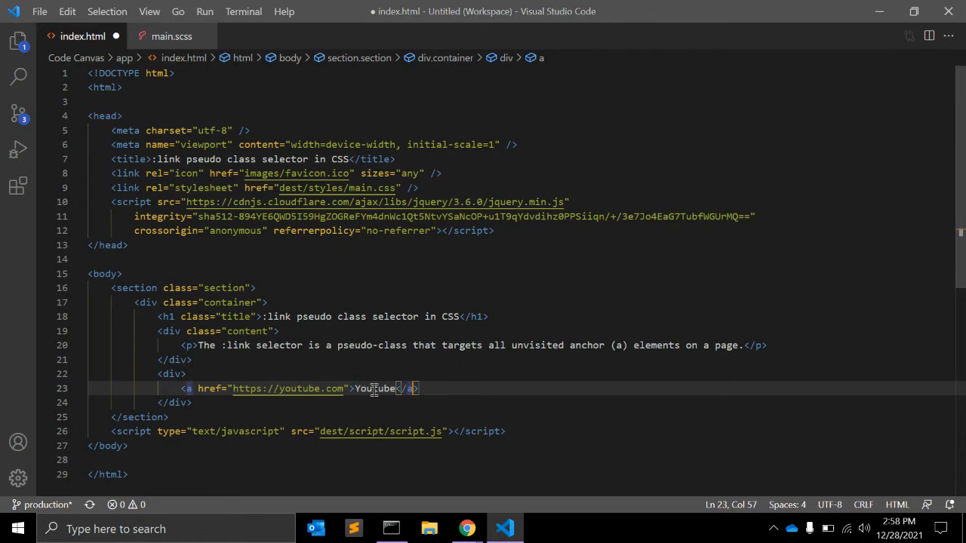
key("Return")
type("<")
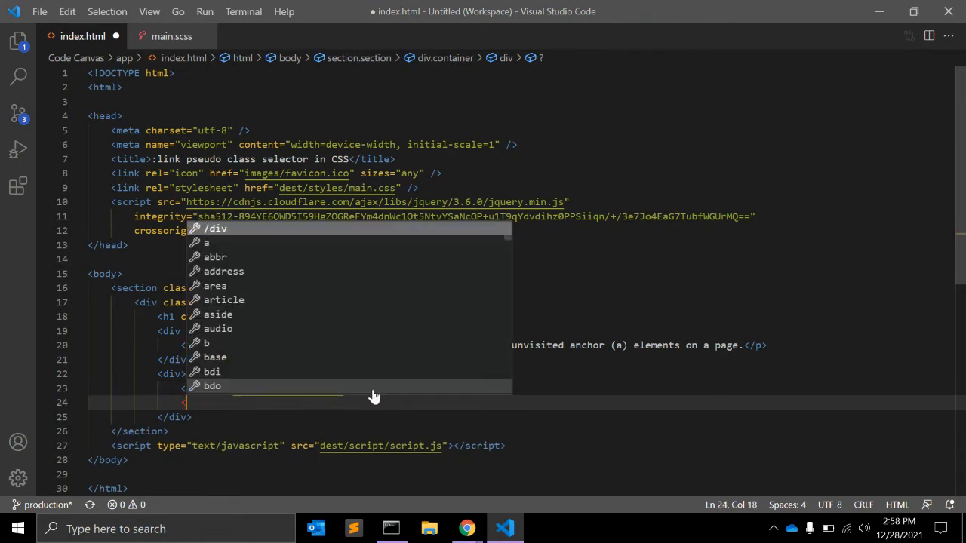
type("a></a>")
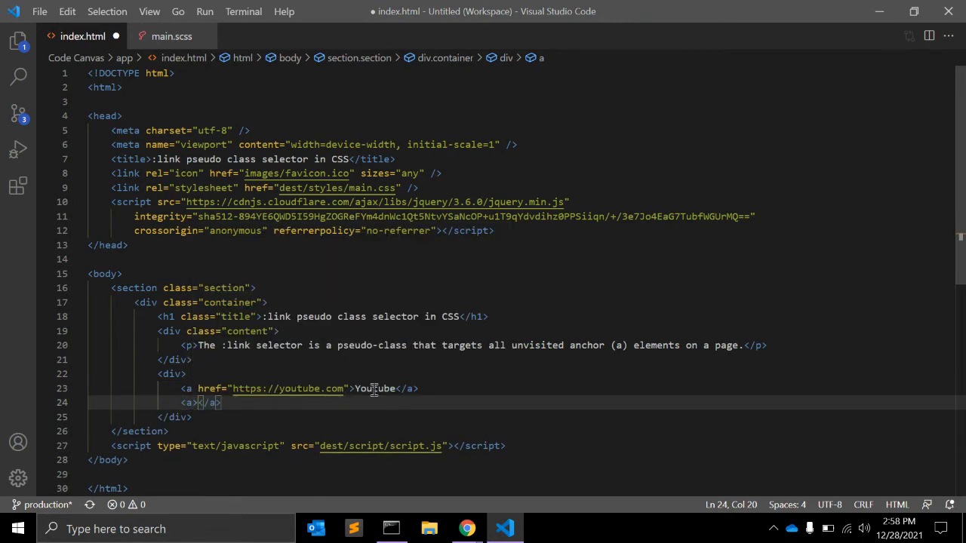
type("Goo")
Add a Google anchor and a third anchor with an empty href reading Facebook.
key("BackSpace")
key("BackSpace")
type("oogle")
key("End")
key("Return")
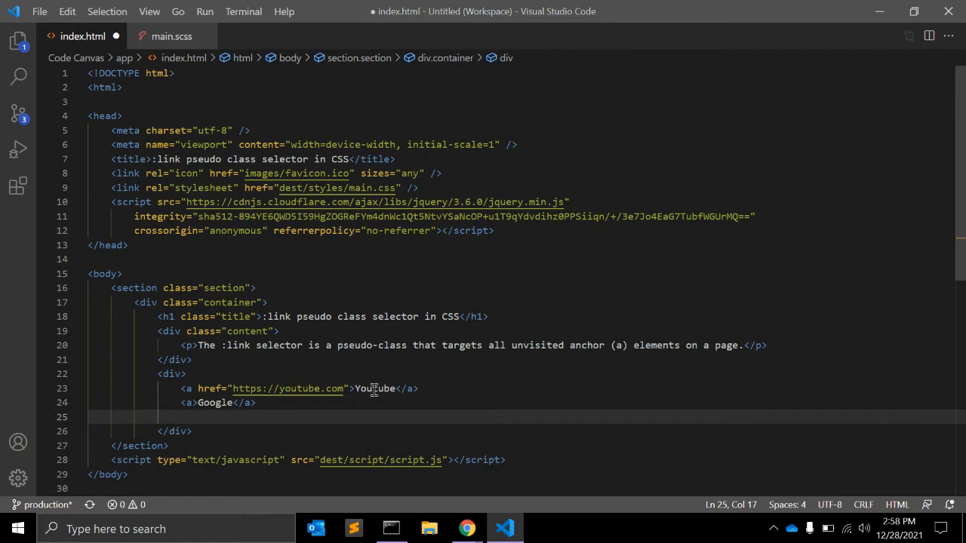
type("<a")
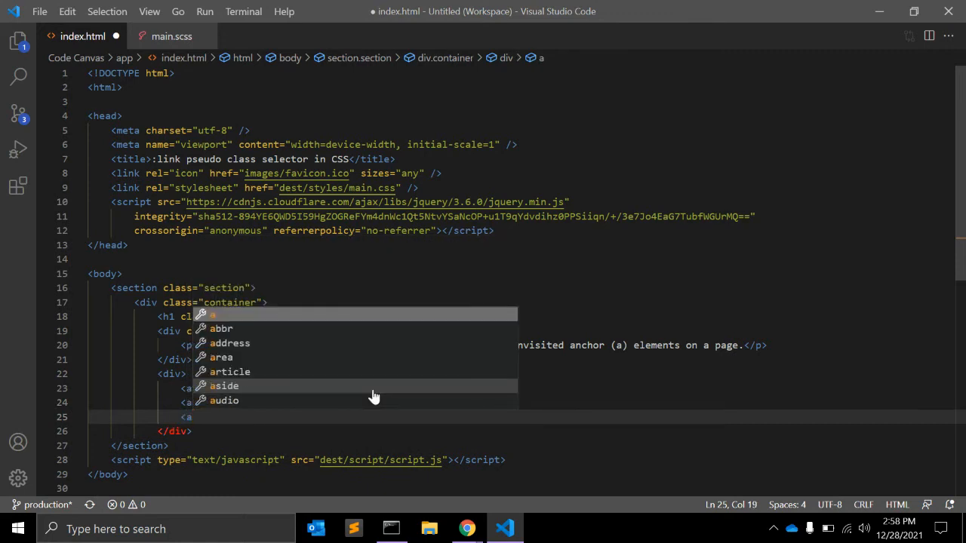
type(" hr")
key("Return")
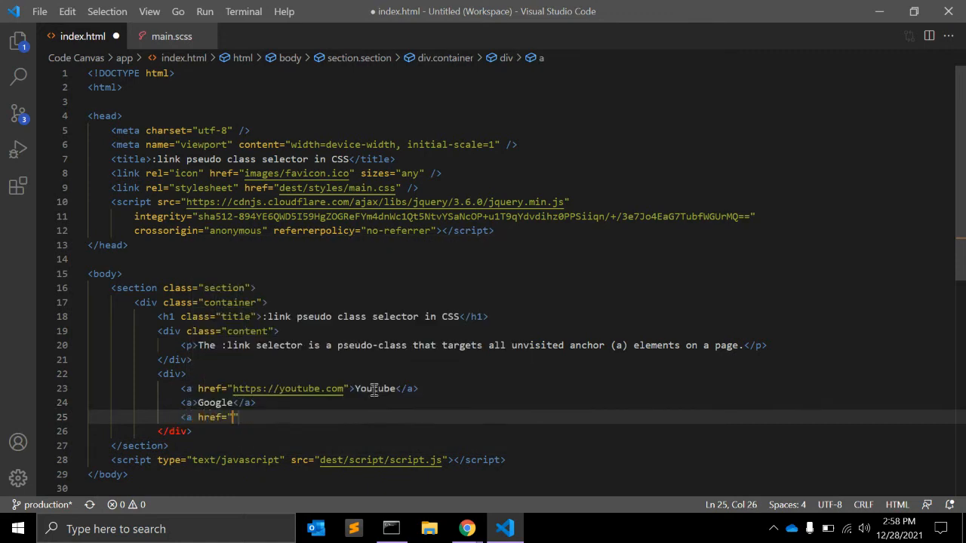
key("BackSpace")
key("BackSpace")
type(">")
type("Face")
type("book</a>")
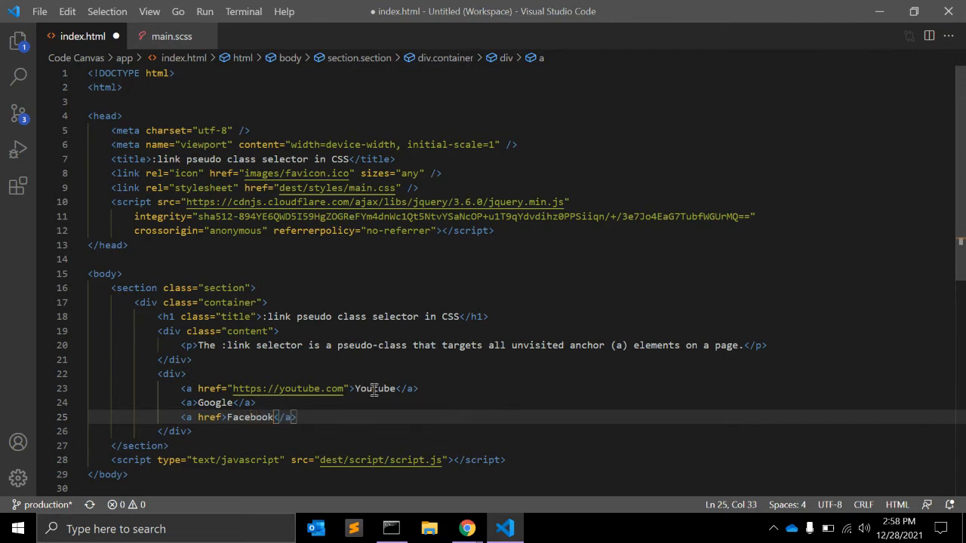
Glance at main.scss and back, then select and deselect the href on the Facebook line.
key("Left")
key("Left")
key("Left")
key("Left")
key("Left")
key("ctrl+Tab")
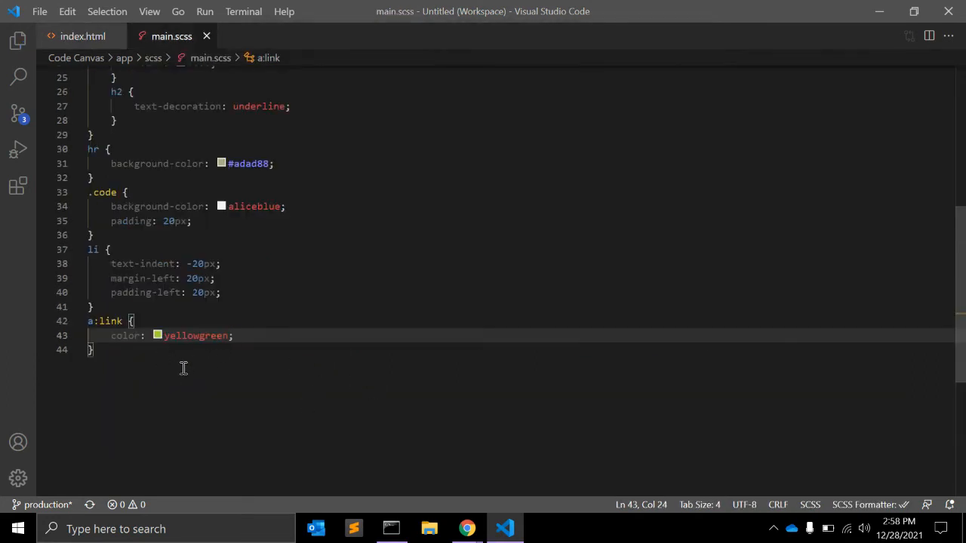
key("ctrl+Tab")
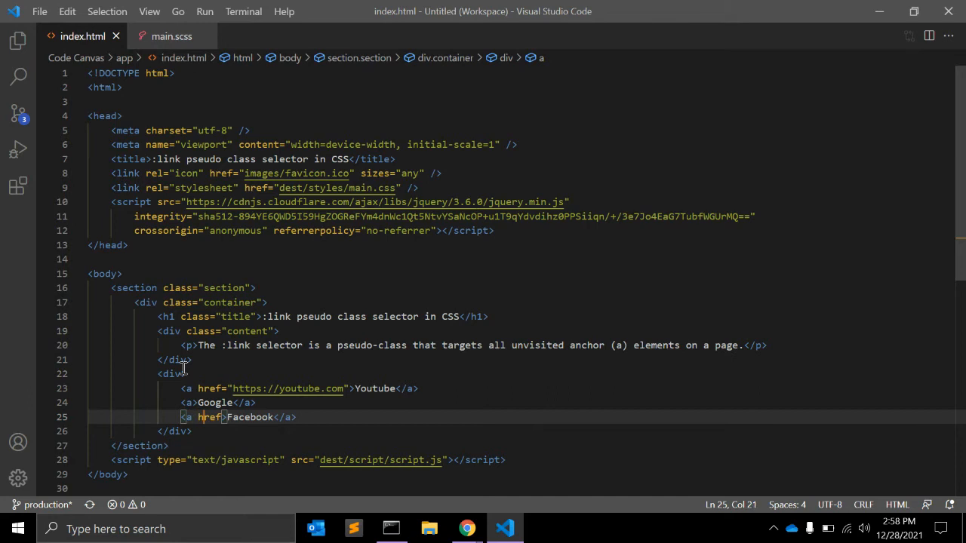
key("ctrl+shift+Right")
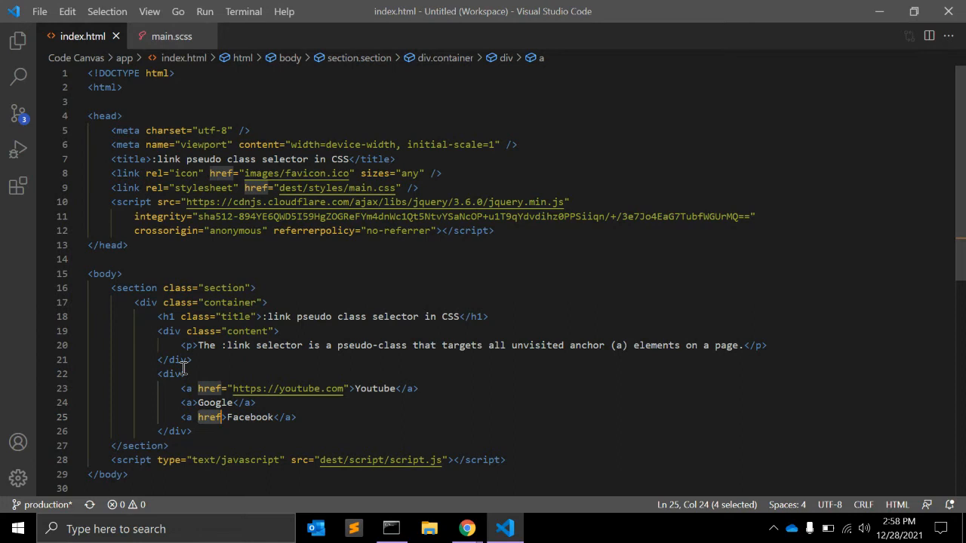
key("Left")
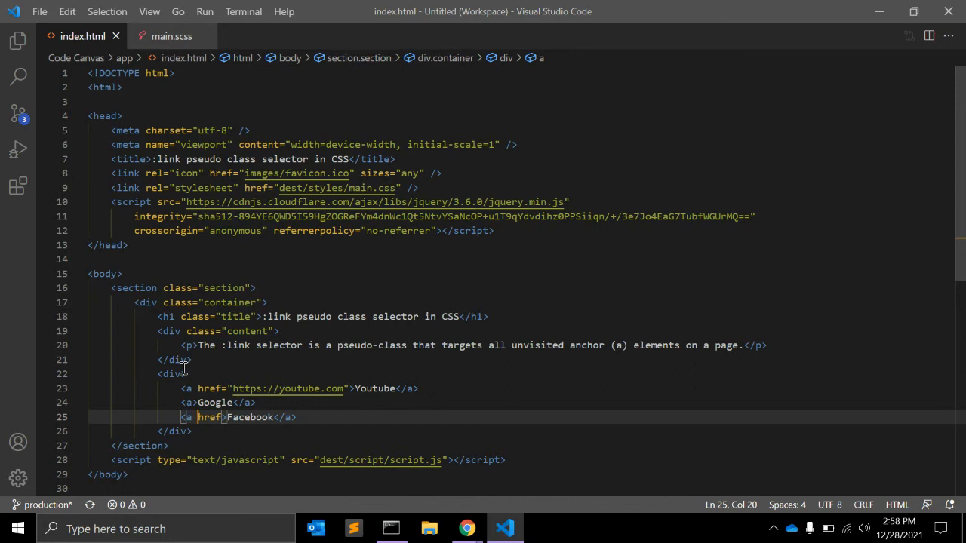
Insert an empty line below the Facebook anchor and select the word link on line 8.
key("End")
key("Return")
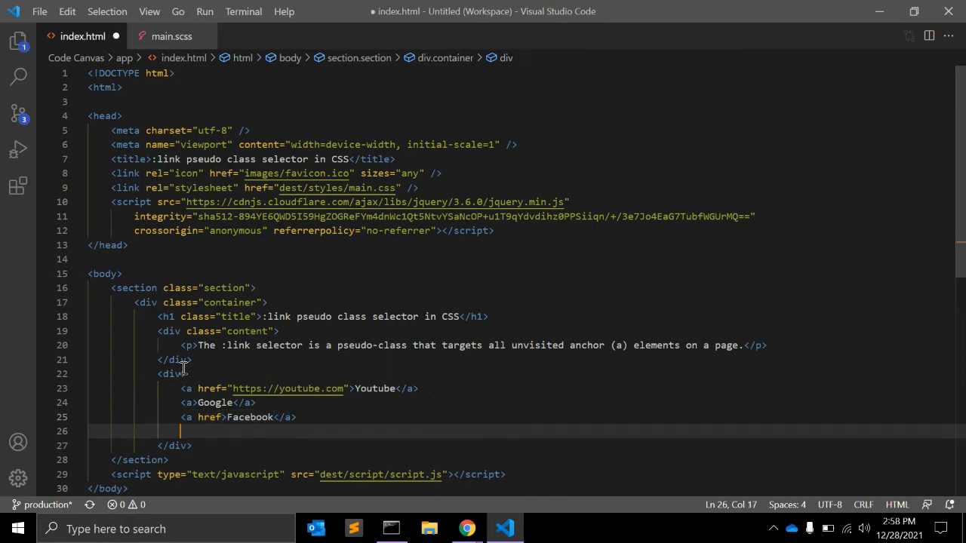
double_click(127, 174)
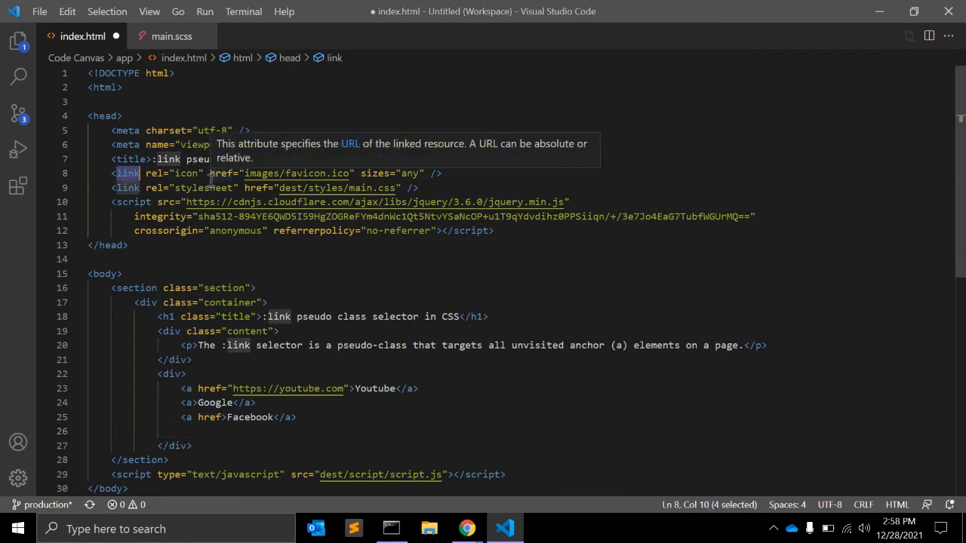
Add an <are></are> element on a new line below the Facebook link.
left_click(345, 418)
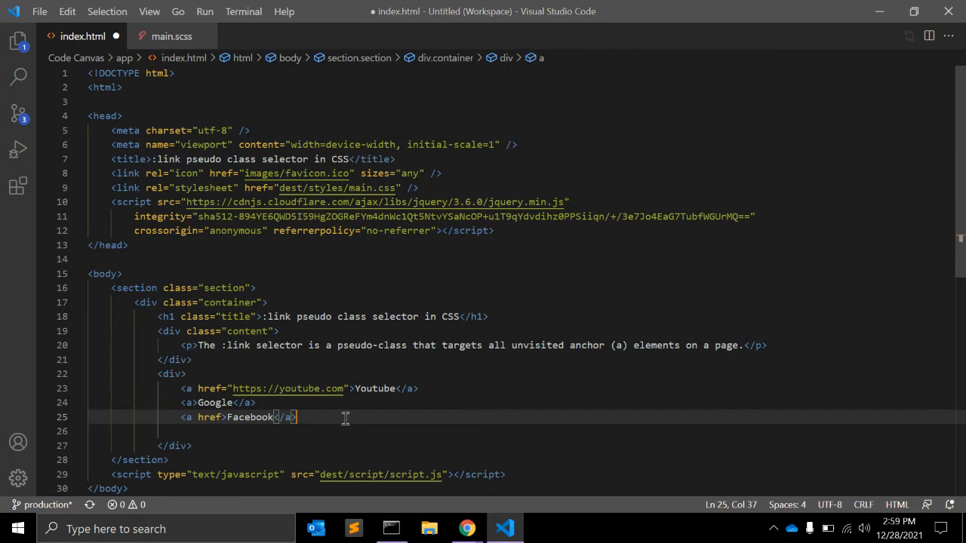
key("Return")
type("<a")
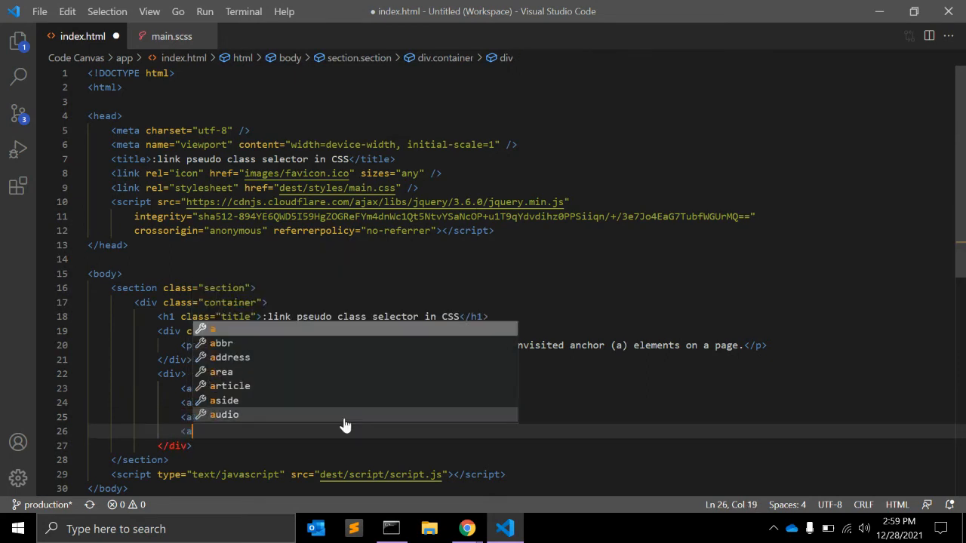
type("re></are>")
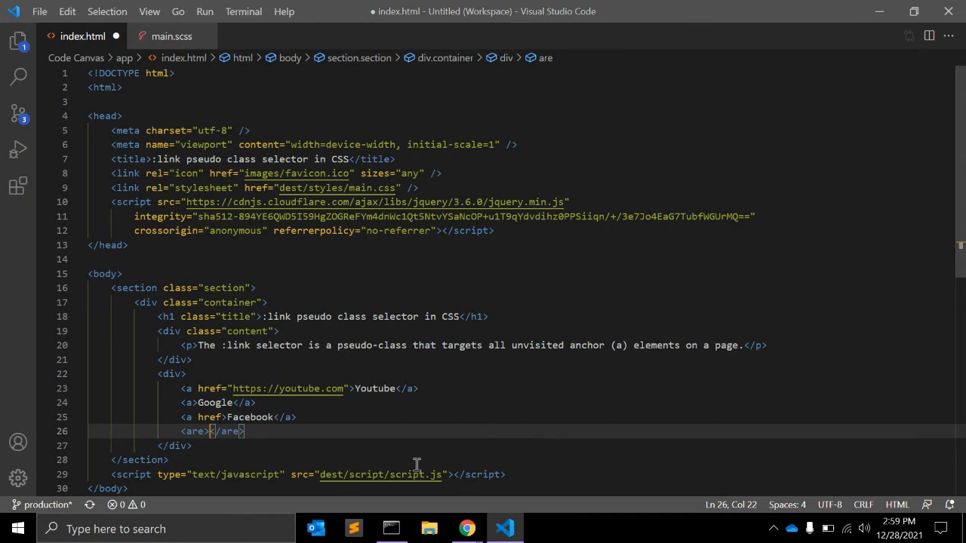
key("Down")
key("Up")
Add a <div>Something</div> below the are element and switch to main.scss.
key("ctrl+shift+k")
key("Return")
type("<")
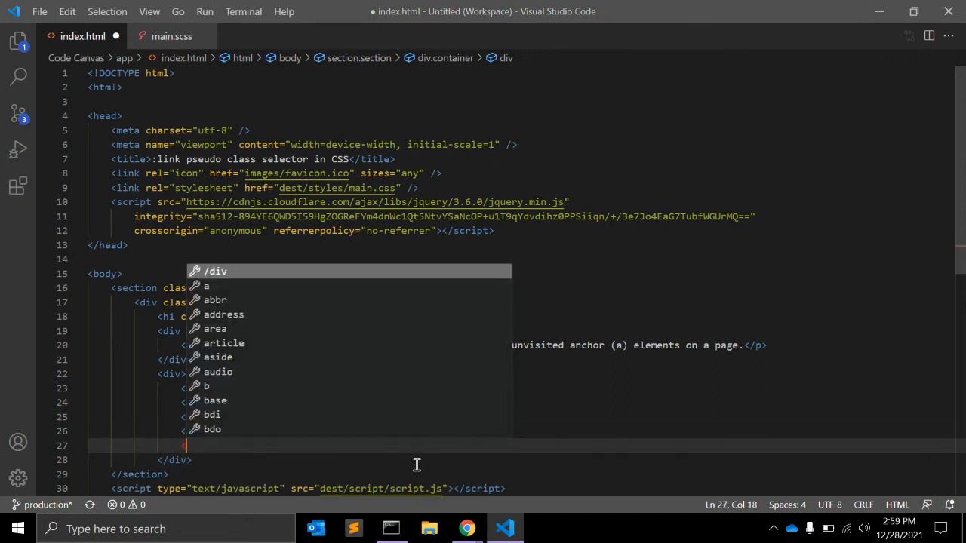
type("div></div>")
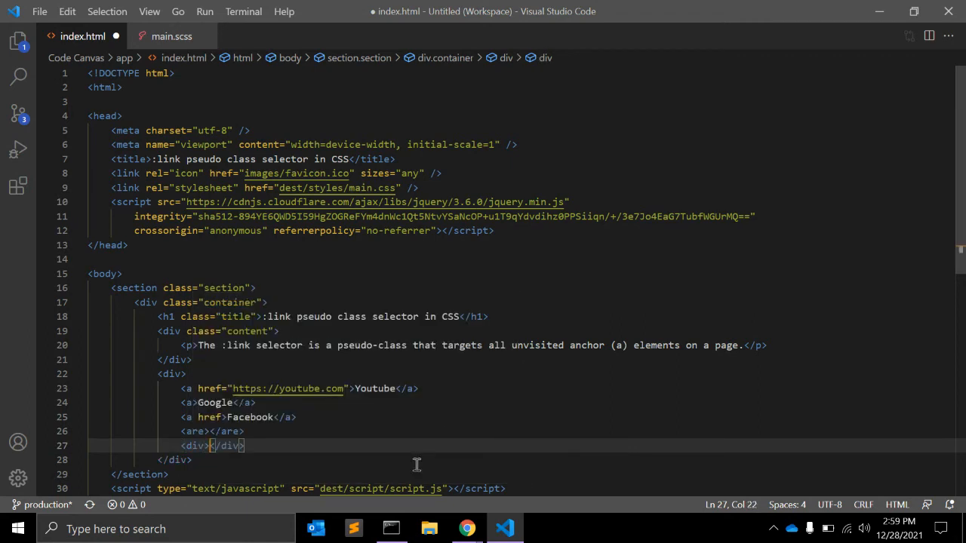
type("Somethn")
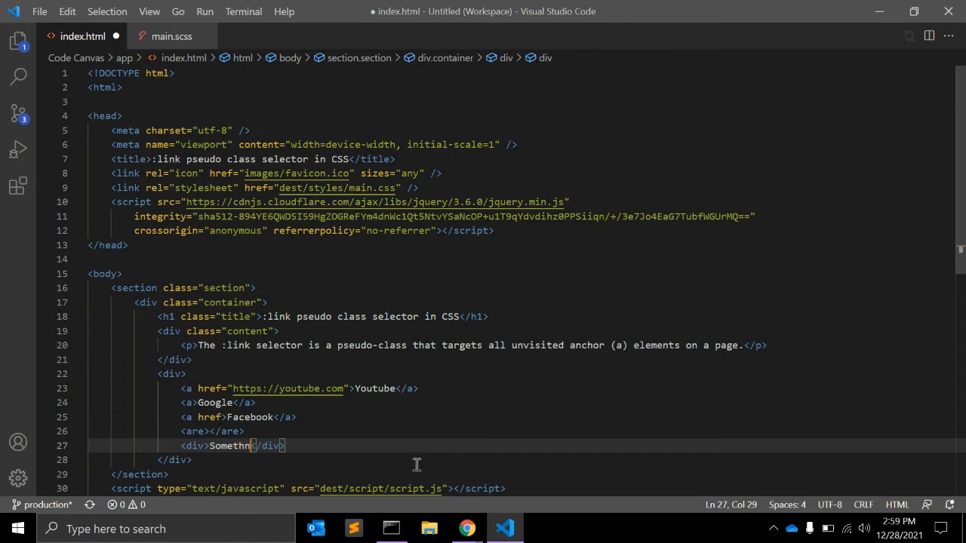
key("BackSpace")
type("ing")
key("ctrl+Tab")
Start a div:link selector after the a:link rule, cleaning up a stray quote and false start.
key("Down")
key("Down")
key("Return")
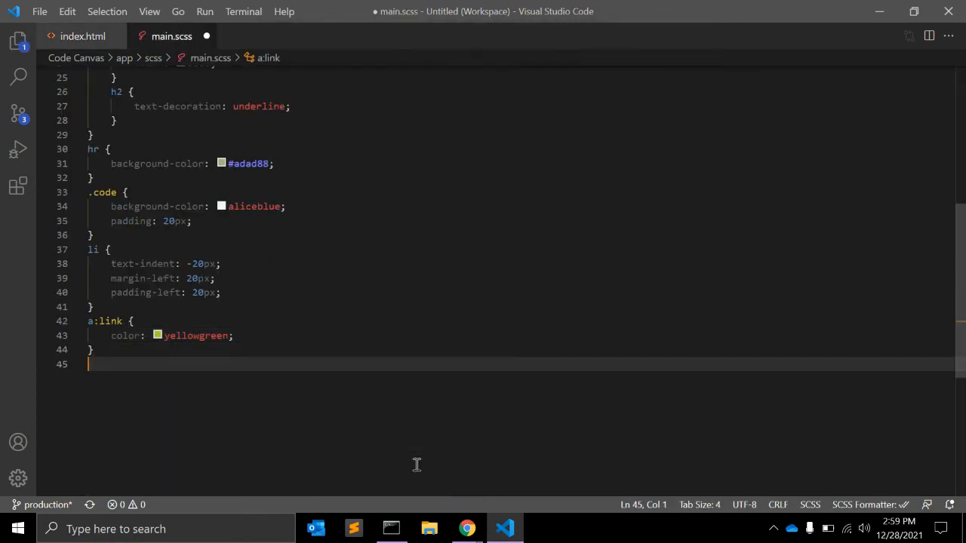
type("div:link")
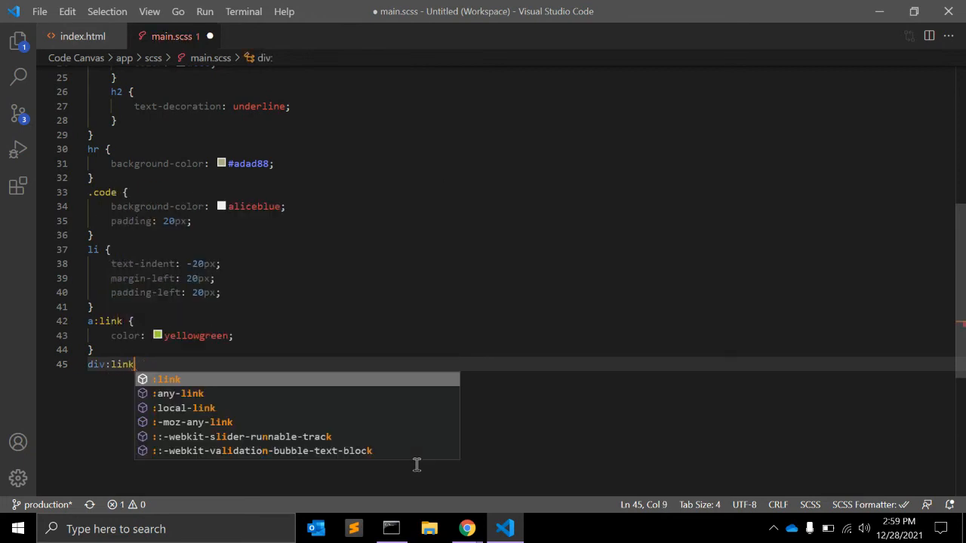
type(" \"")
key("Return")
type("colo")
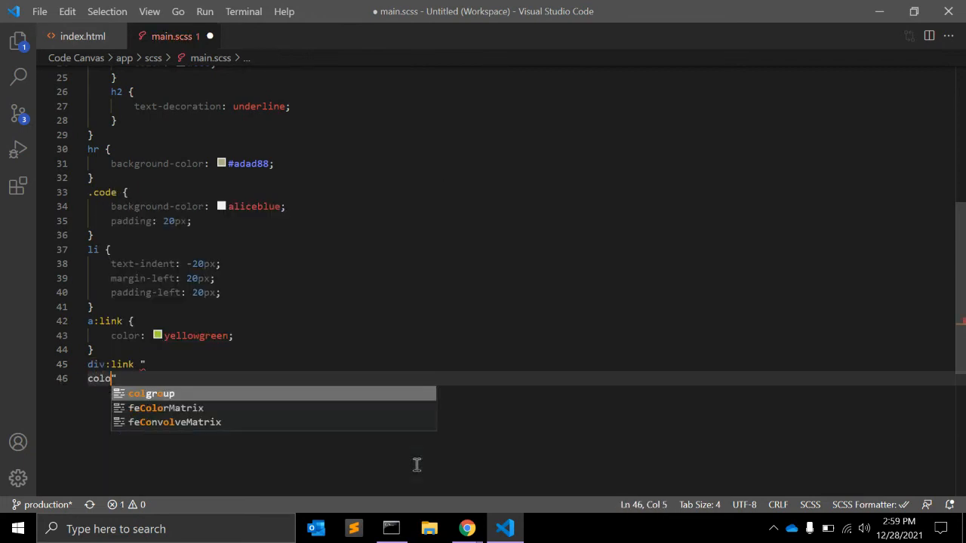
type("r:")
key("ctrl+z")
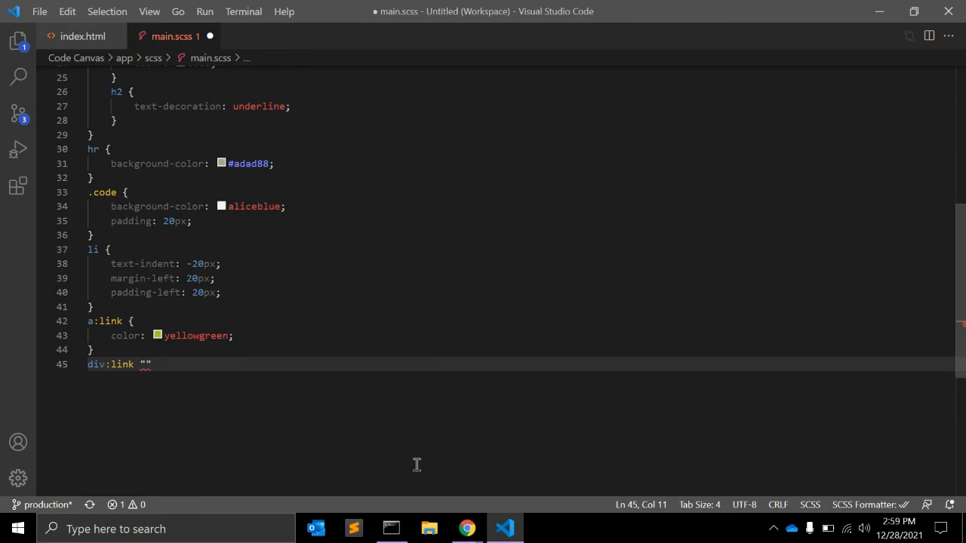
key("BackSpace")
key("BackSpace")
type("{")
Give the div:link rule a color: red; declaration via autocomplete.
key("Return")
type("cp")
key("BackSpace")
type("ol")
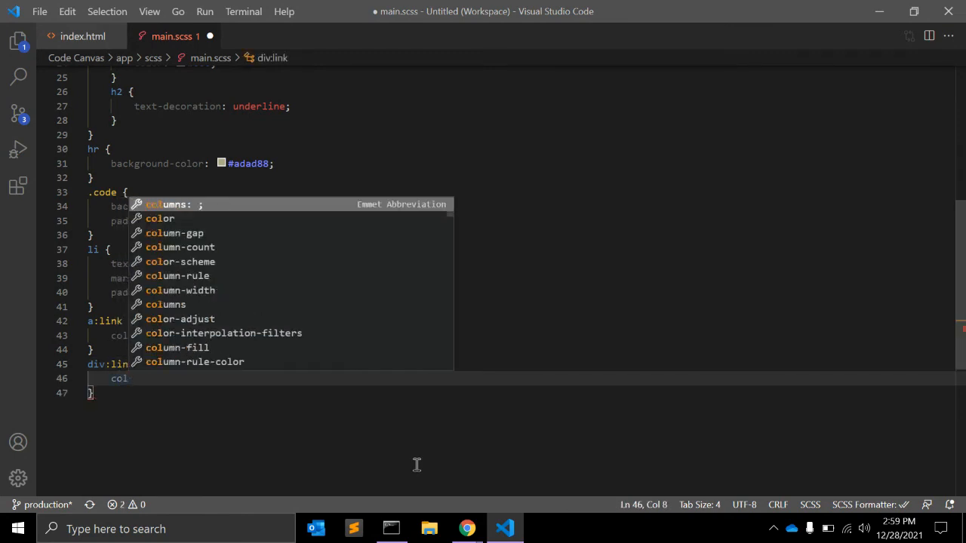
key("Down")
key("Return")
type("red;")
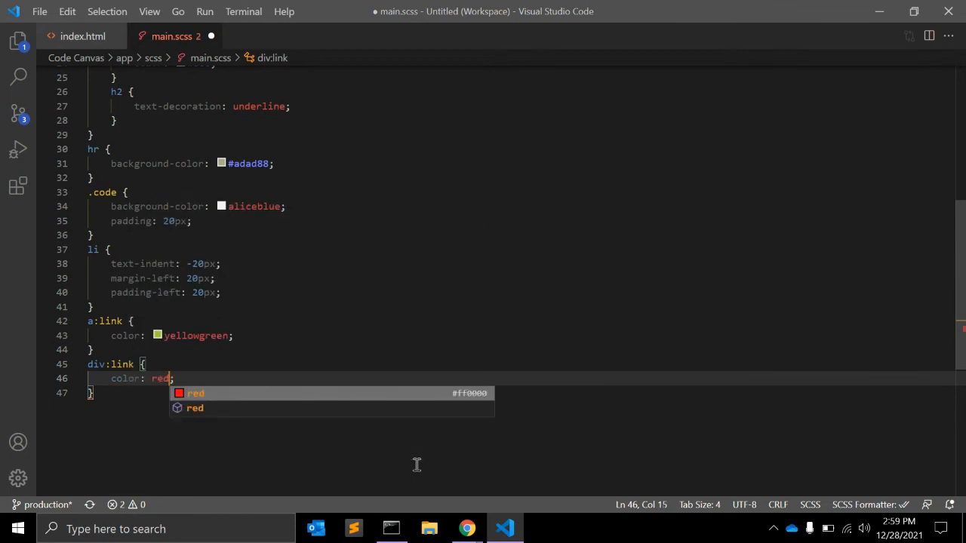
key("Return")
type(";")
key("Up")
key("Up")
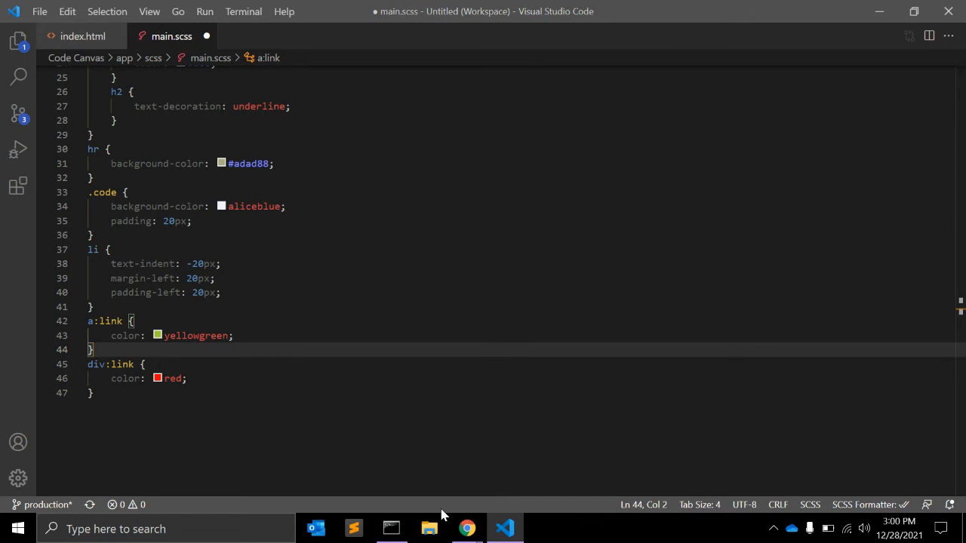
Delete div from the selector so the red rule reads :link {, then move past the rule.
key("Down")
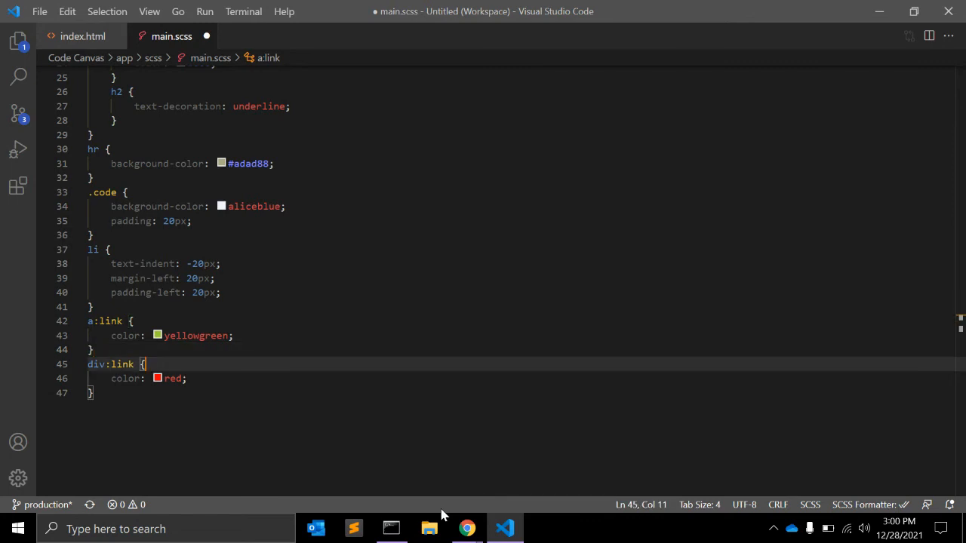
key("Home")
key("ctrl+shift+Right")
key("Delete")
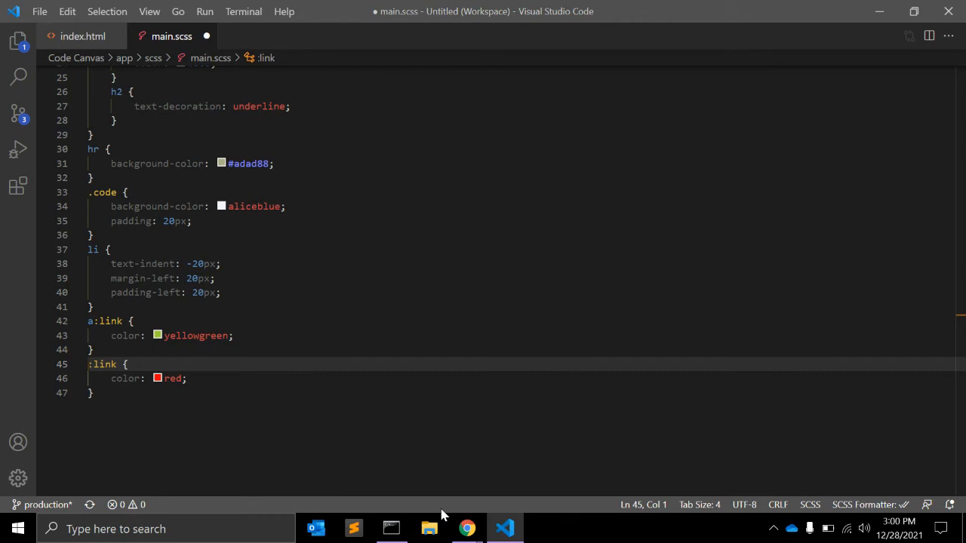
key("Down")
key("Down")
key("Right")
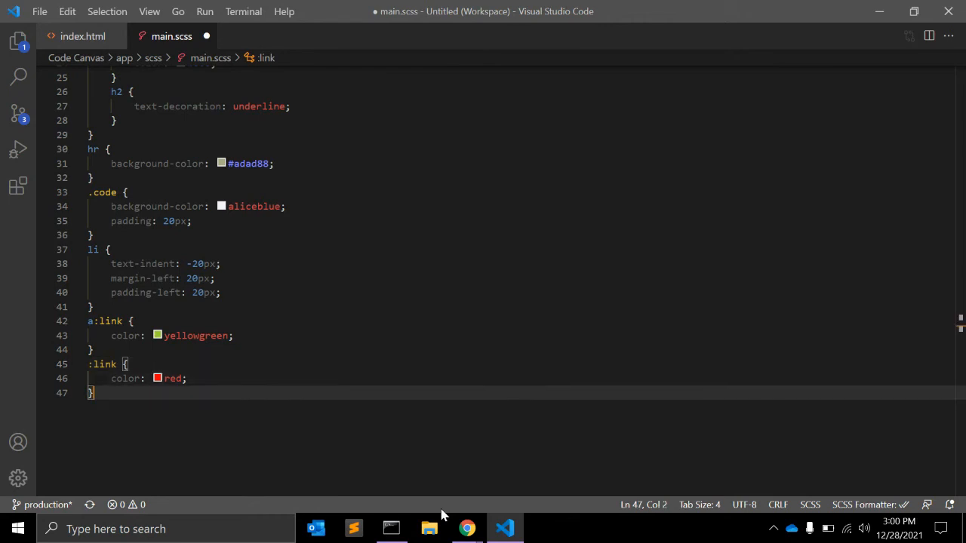
Add a plain a { color: tan; } rule after the :link rule and point out its selector.
key("Return")
type("a {")
key("Return")
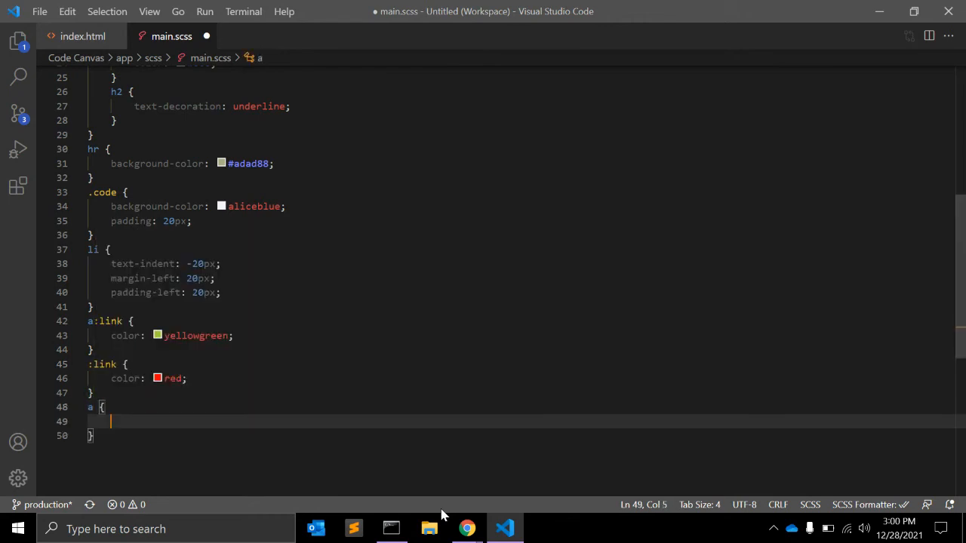
type("col")
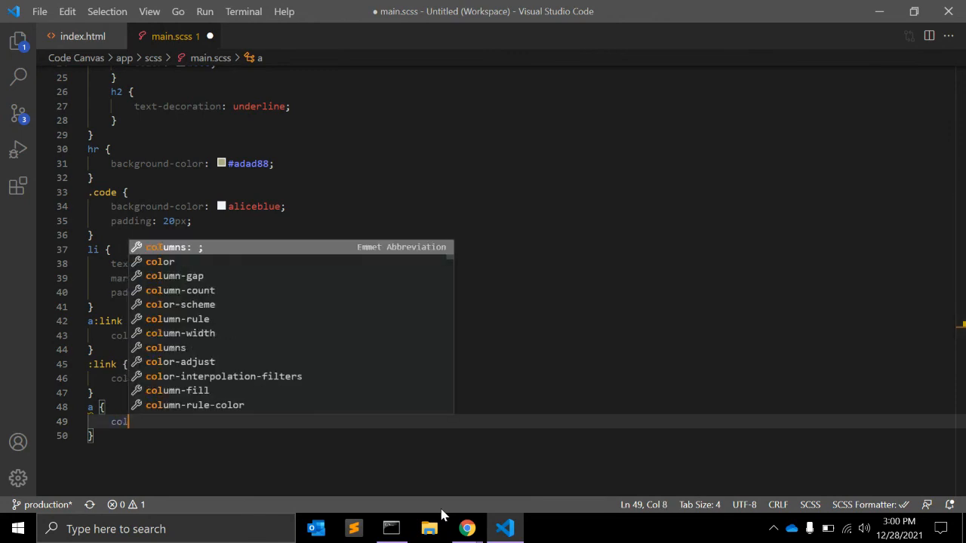
type("or: t")
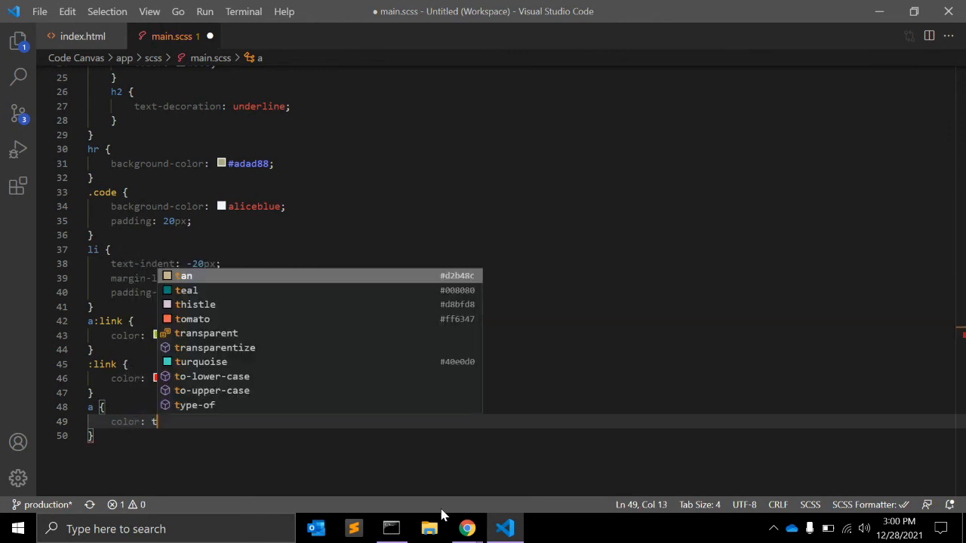
type("an;")
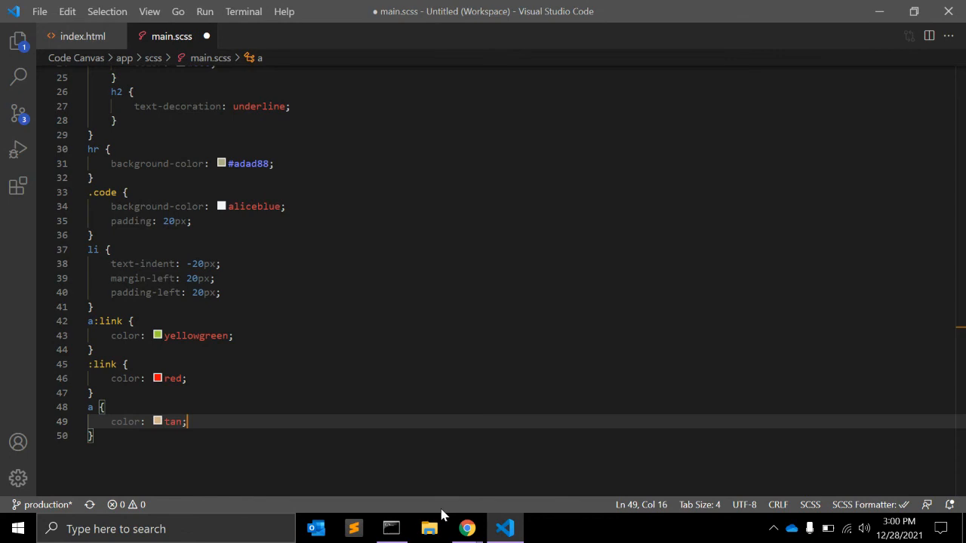
key("Up")
key("Up")
key("Up")
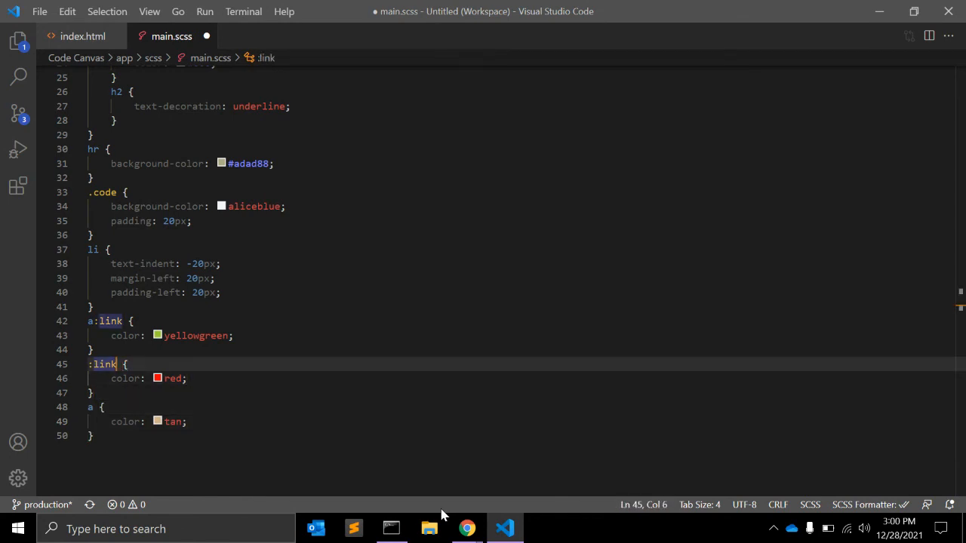
key("Left")
key("Left")
key("Down")
key("Down")
key("Down")
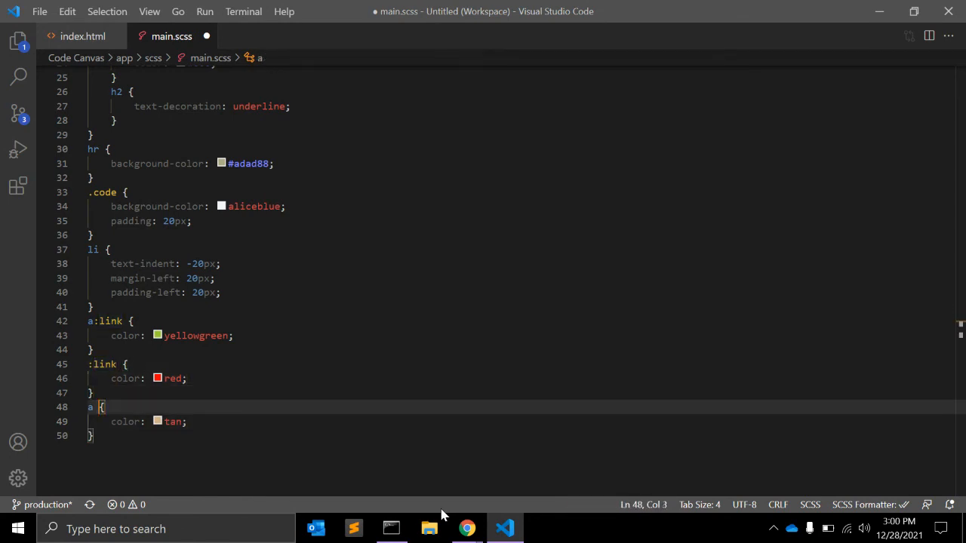
key("Right")
key("Left")
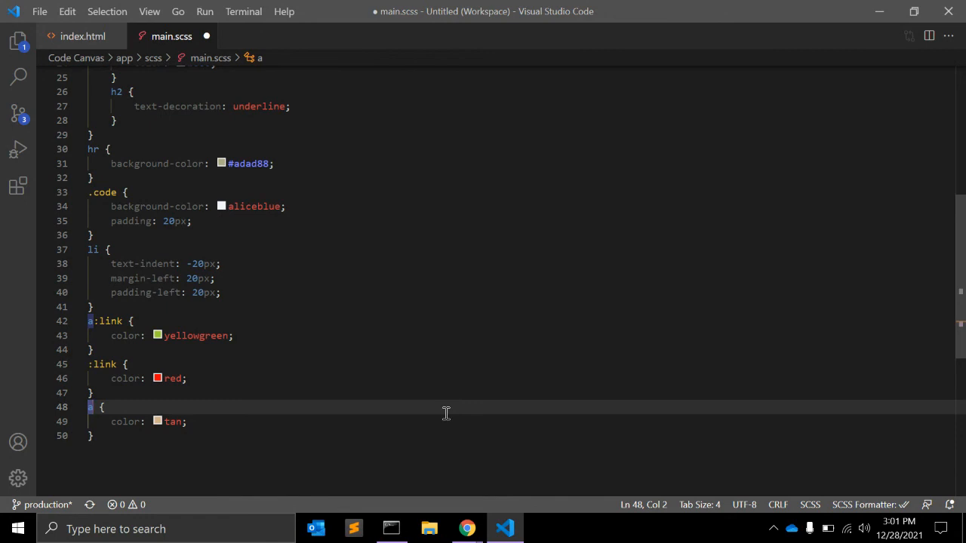
Check the tan Youtube, Google and Facebook links on localhost:3000, then return to main.scss.
key("alt+Tab")
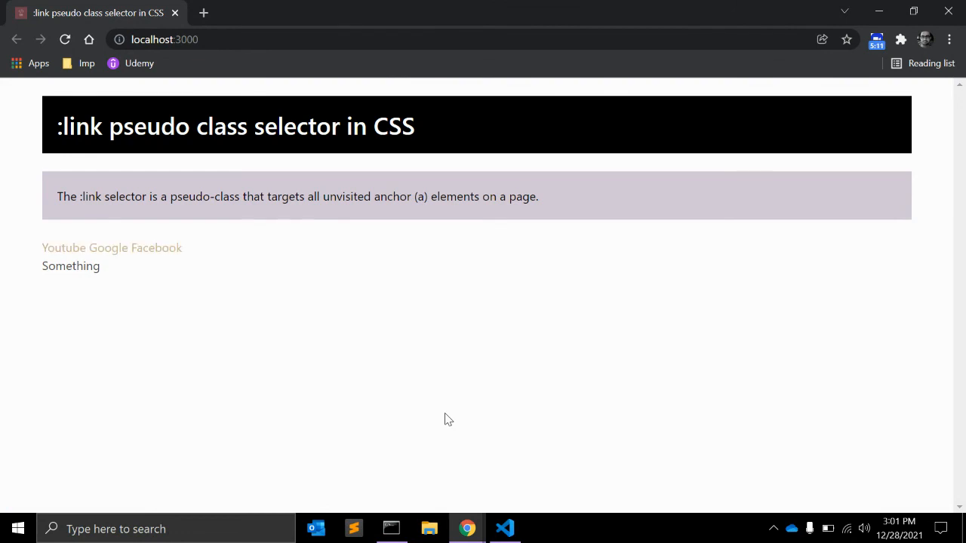
key("alt+Tab")
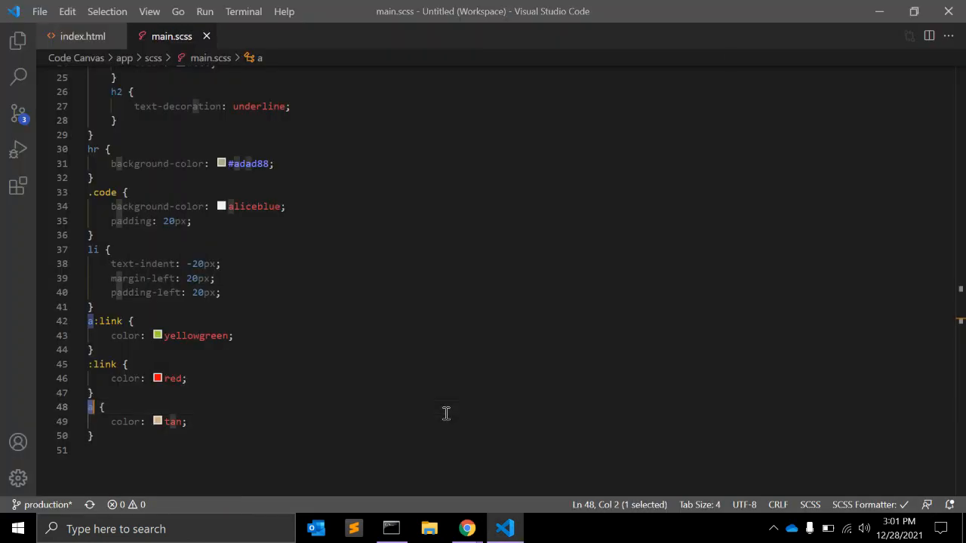
Select the a:link and :link rules on lines 42–46, then switch to the Chrome preview.
key("Up")
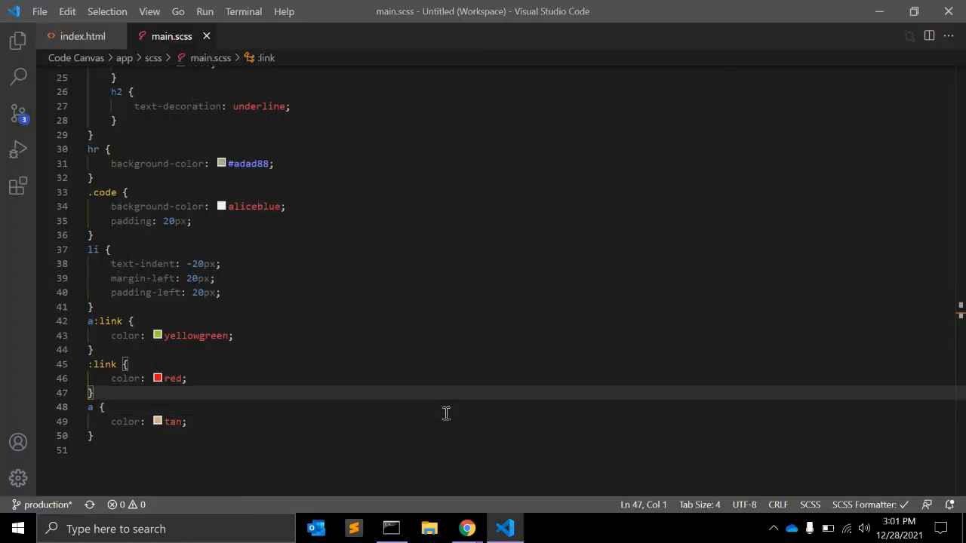
key("shift+Up")
key("shift+Up")
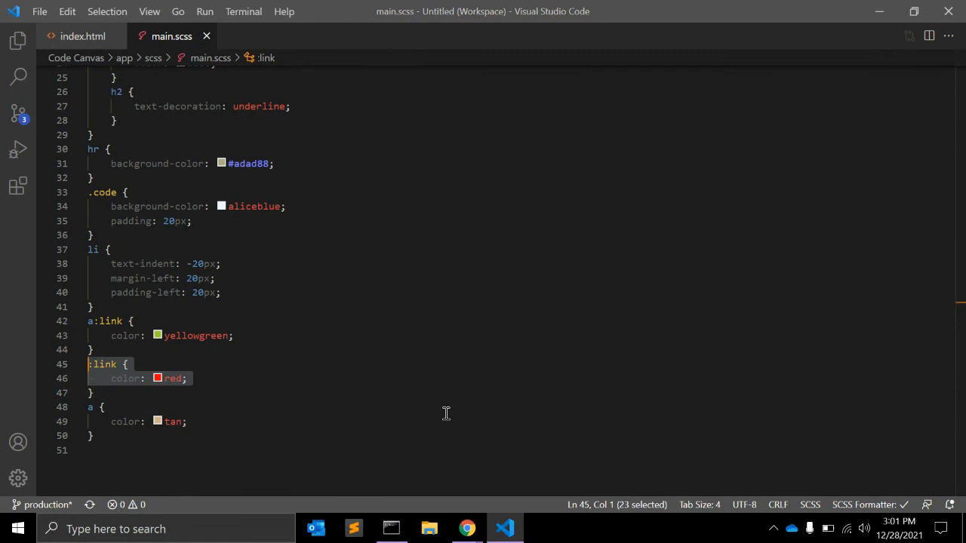
key("shift+Up")
key("shift+Up")
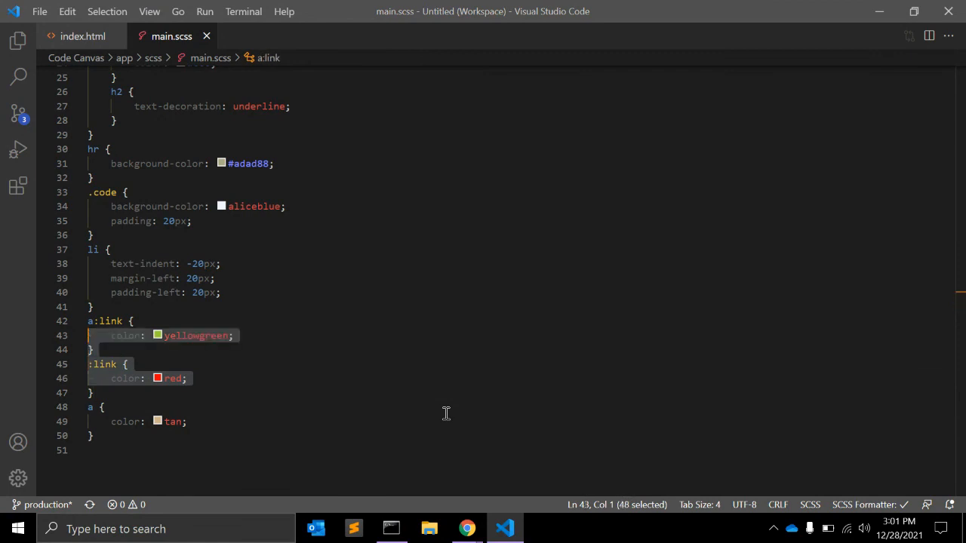
key("shift+Up")
key("alt+Tab")
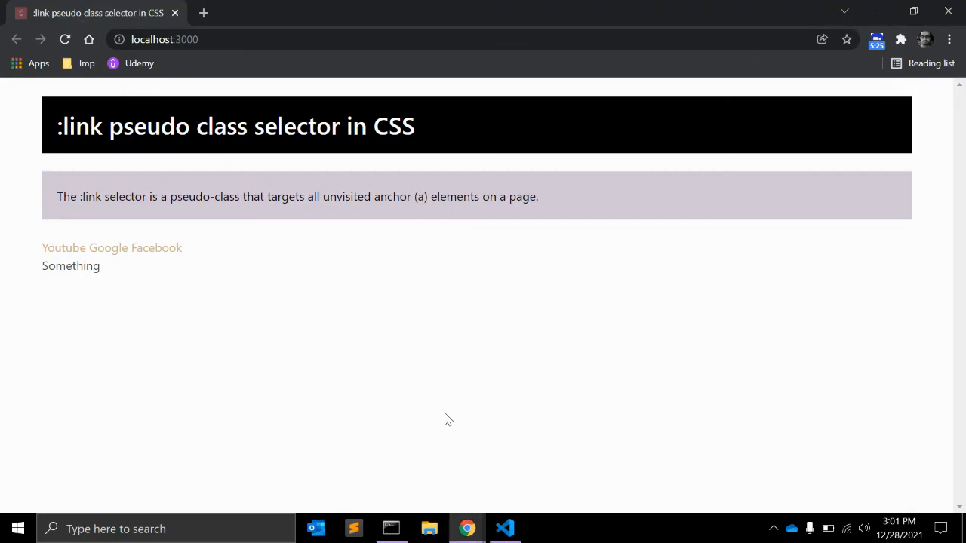